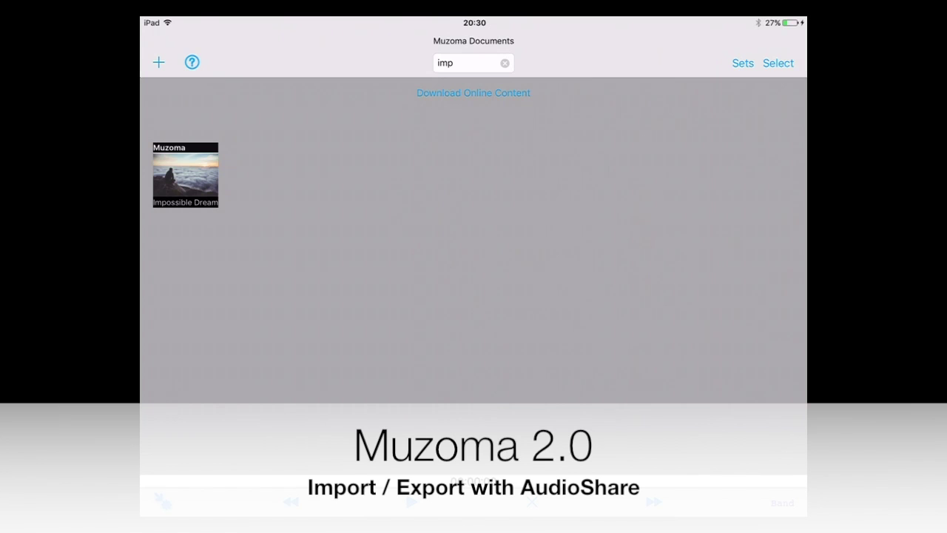
# Send the Impossible Dream song's mixer tracks from Muzoma to AudioShare as a zip
pyautogui.press('super+Tab')
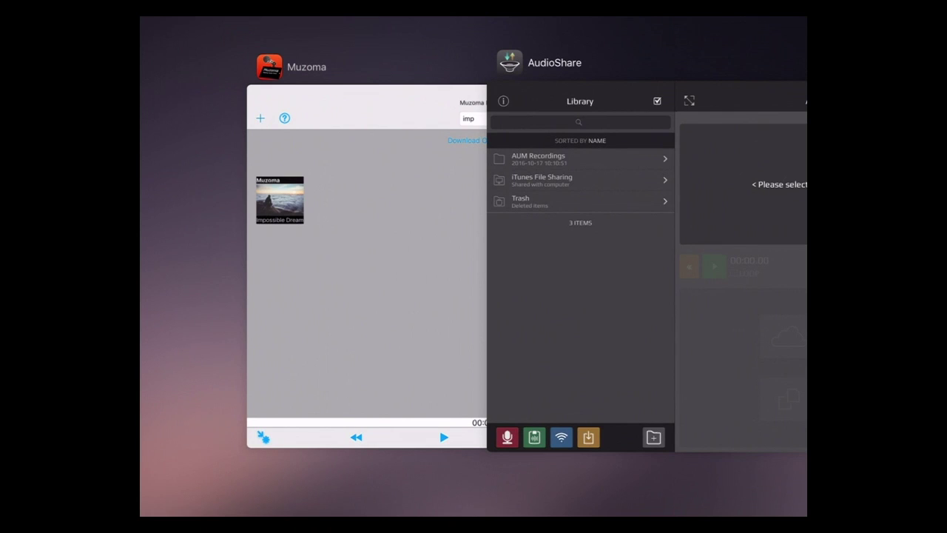
pyautogui.click(367, 267)
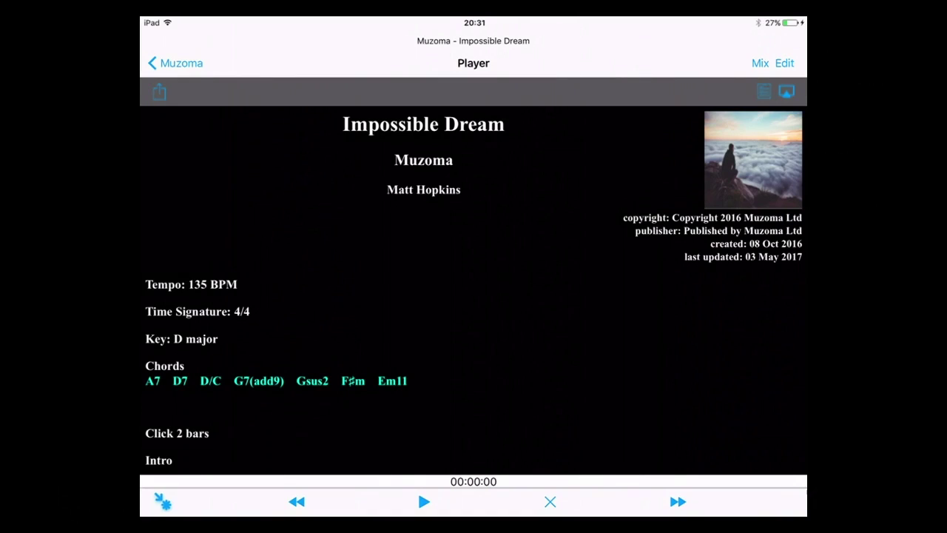
pyautogui.click(760, 63)
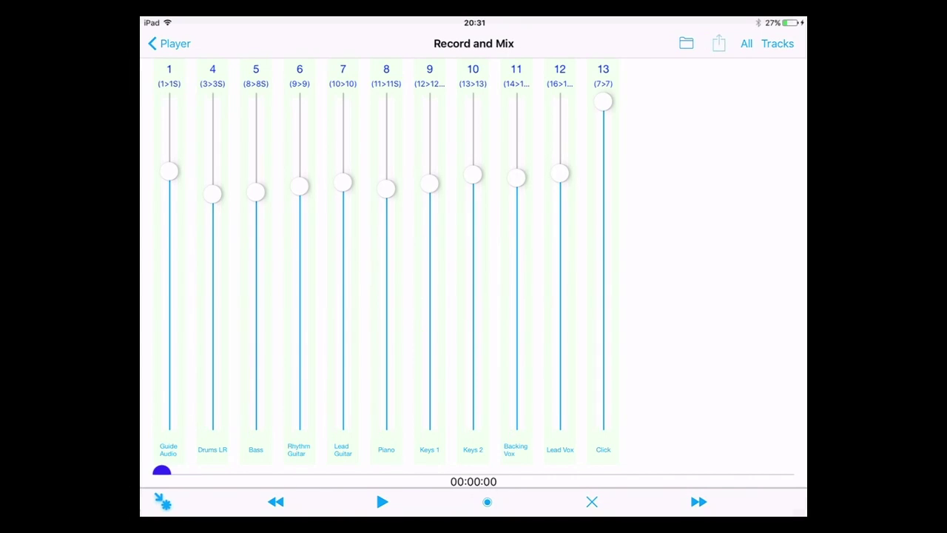
pyautogui.click(719, 43)
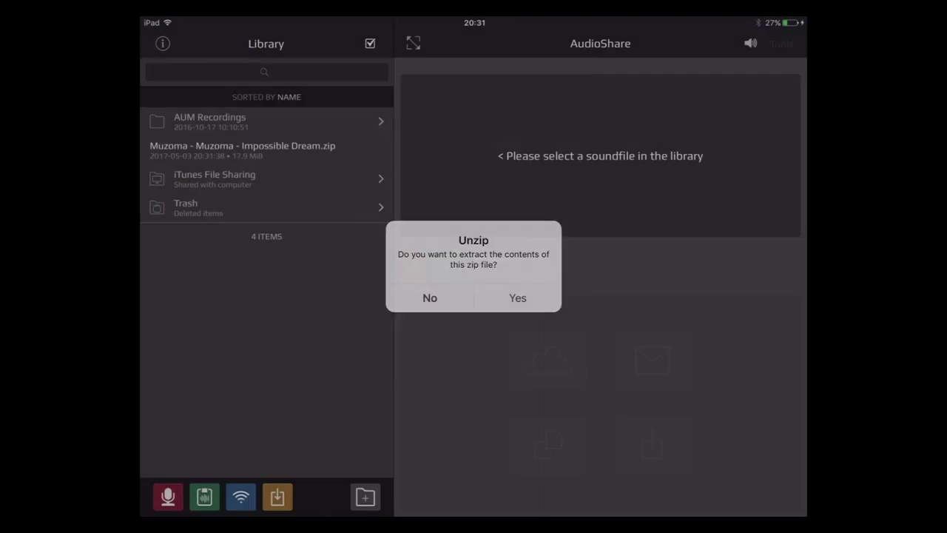
# Unzip the archive into the library and preview the Bass, Guitar 3 and Vox 1 stems
pyautogui.click(517, 297)
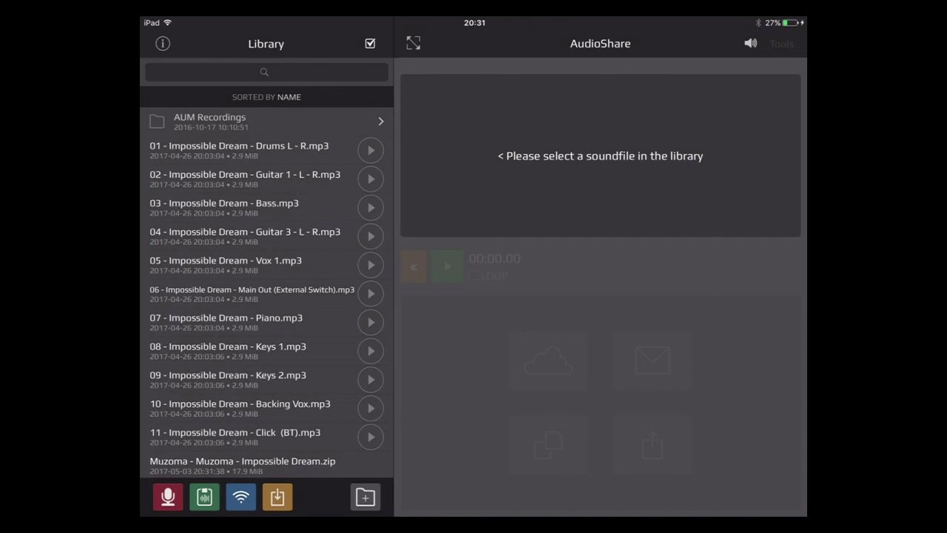
pyautogui.click(244, 207)
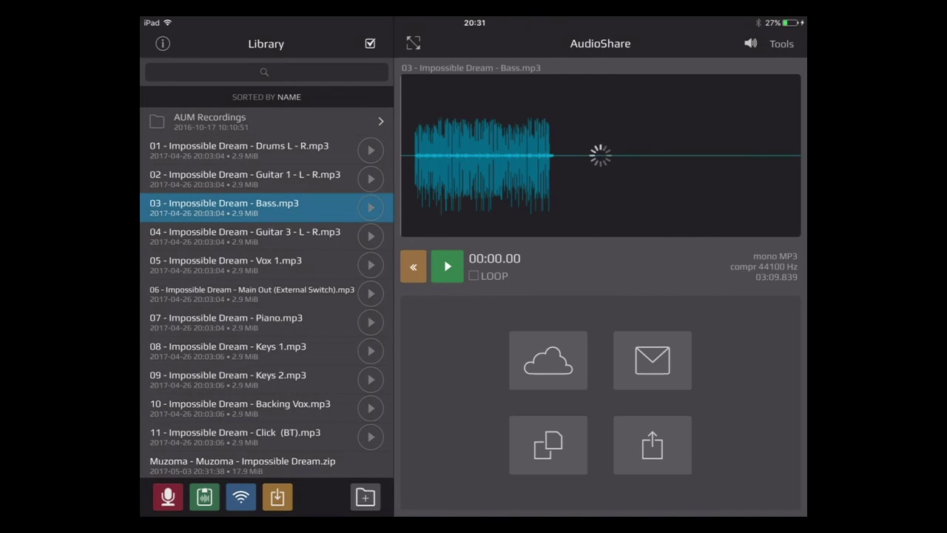
pyautogui.click(244, 236)
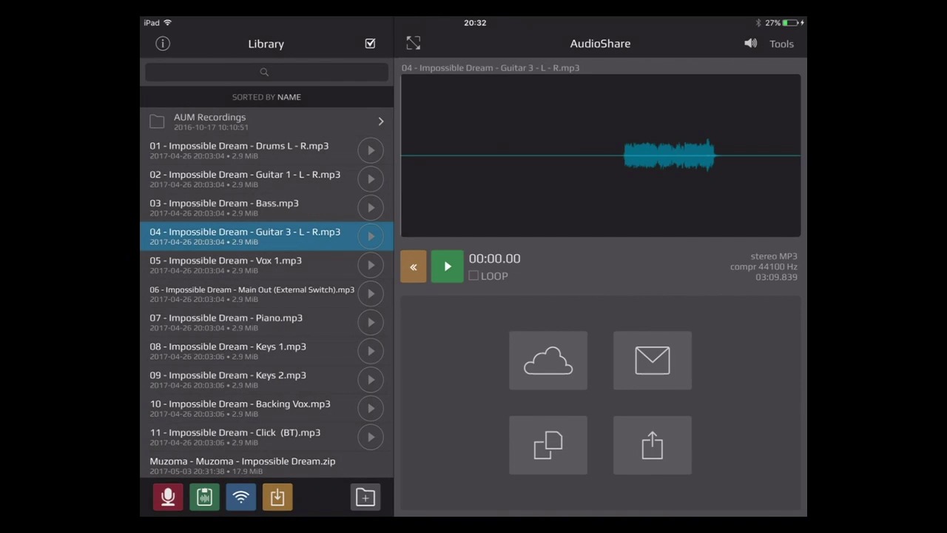
pyautogui.click(226, 265)
# Preview the Main Out, Piano, Keys 1, Keys 2 and Click (BT) stem waveforms
pyautogui.click(251, 294)
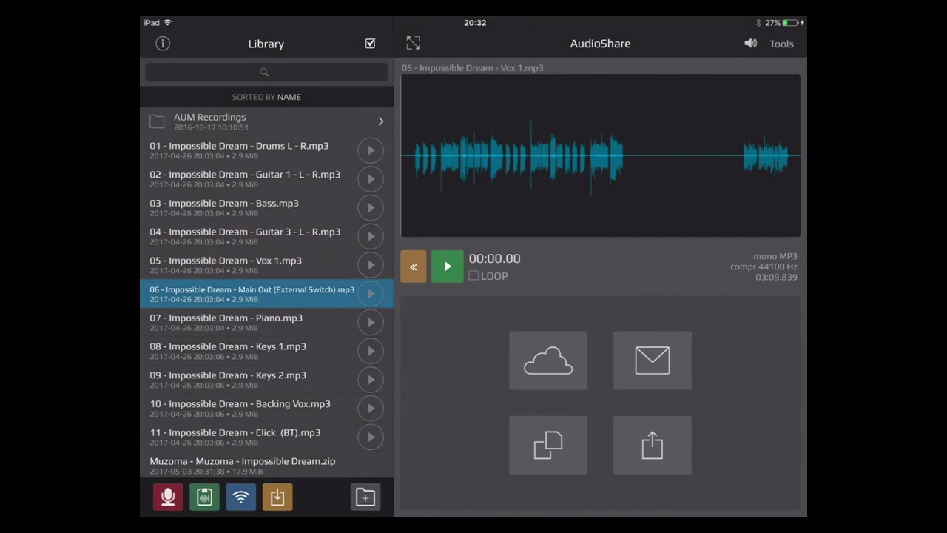
pyautogui.click(226, 322)
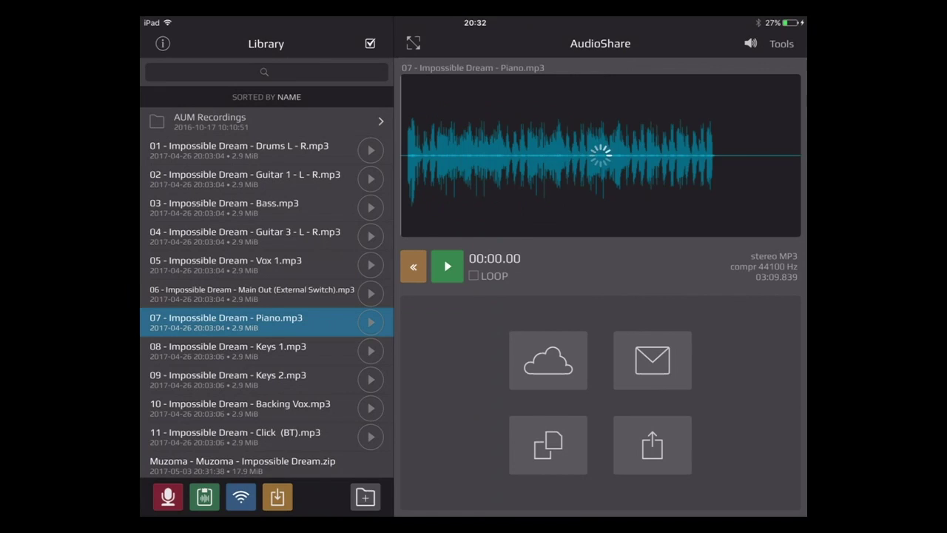
pyautogui.click(226, 351)
pyautogui.click(225, 379)
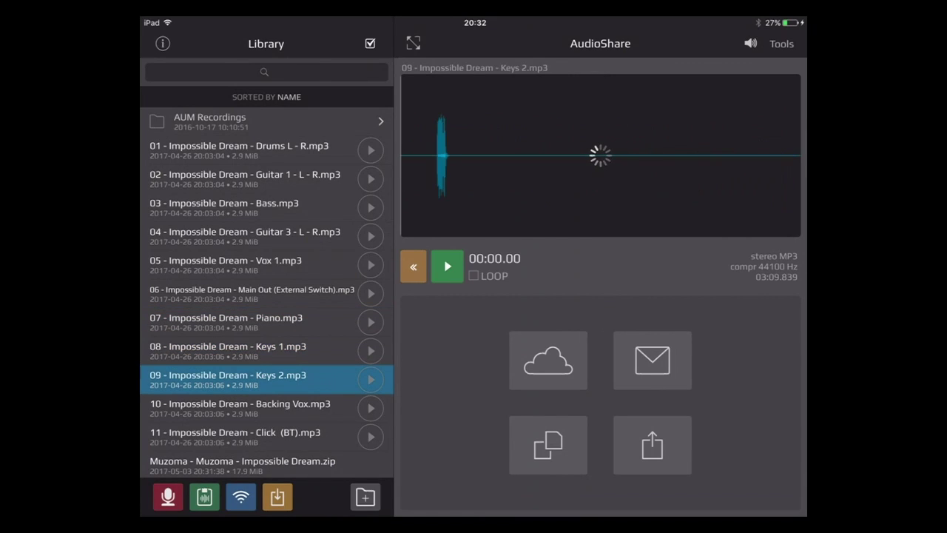
pyautogui.click(226, 437)
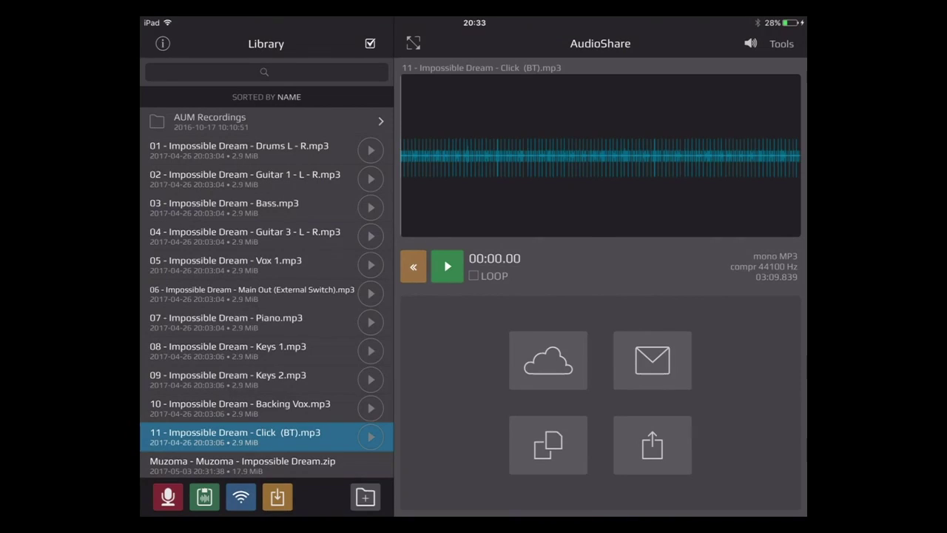
pyautogui.click(365, 497)
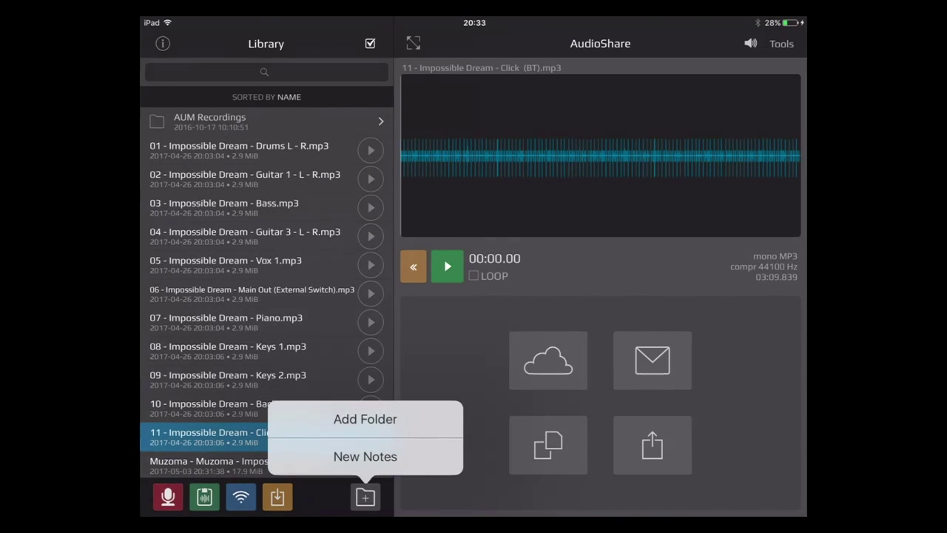
# Create a new library folder named 'Matt'
pyautogui.click(364, 419)
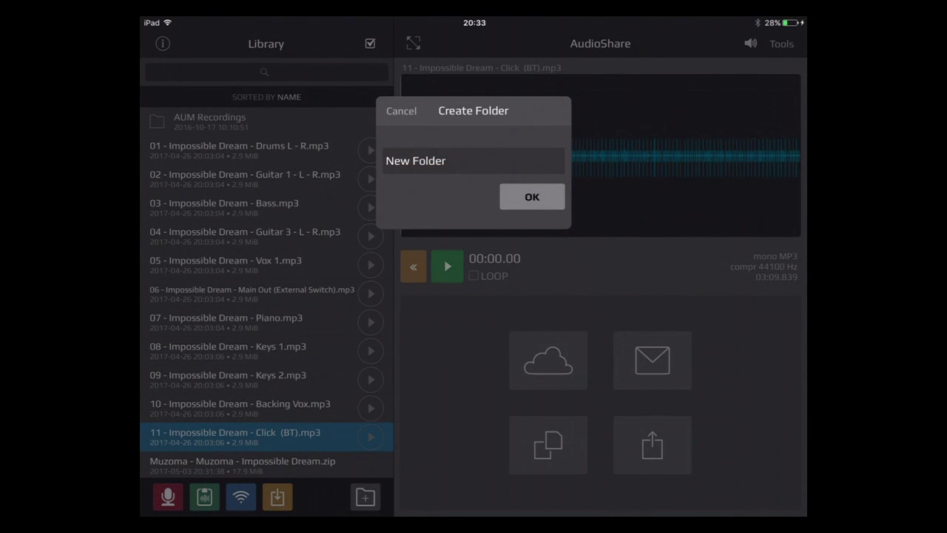
pyautogui.press('BackSpace')
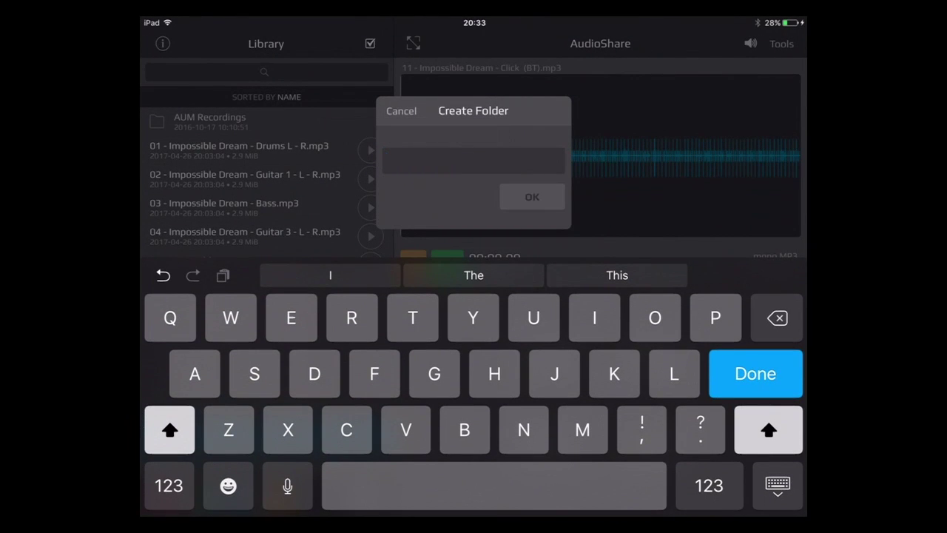
pyautogui.write('Matt')
pyautogui.click(532, 196)
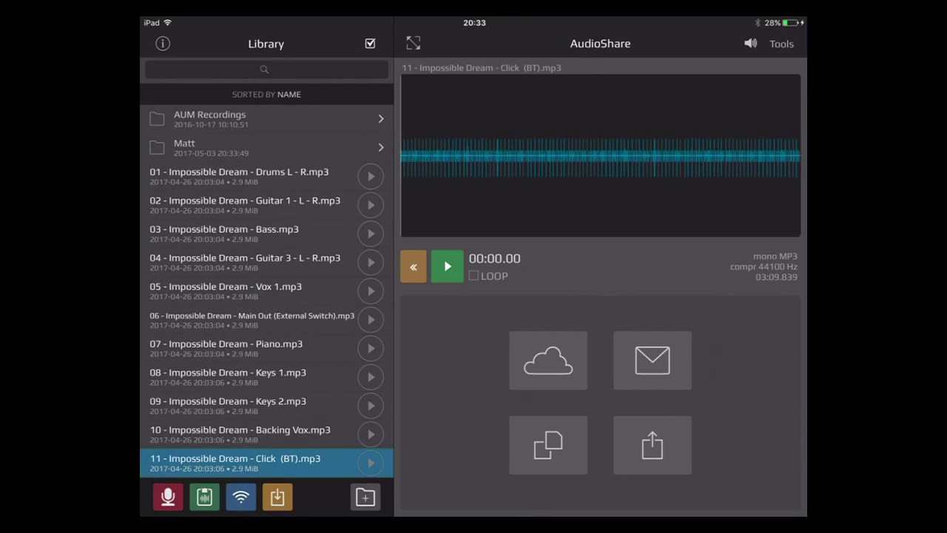
# Move the Click (BT) and Drums L - R stems into the Matt folder
pyautogui.click(266, 462)
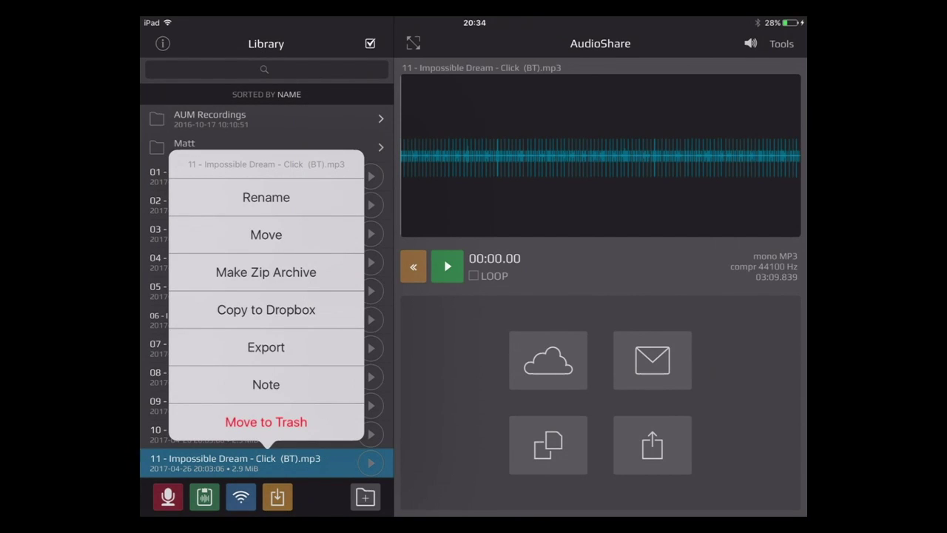
pyautogui.click(266, 234)
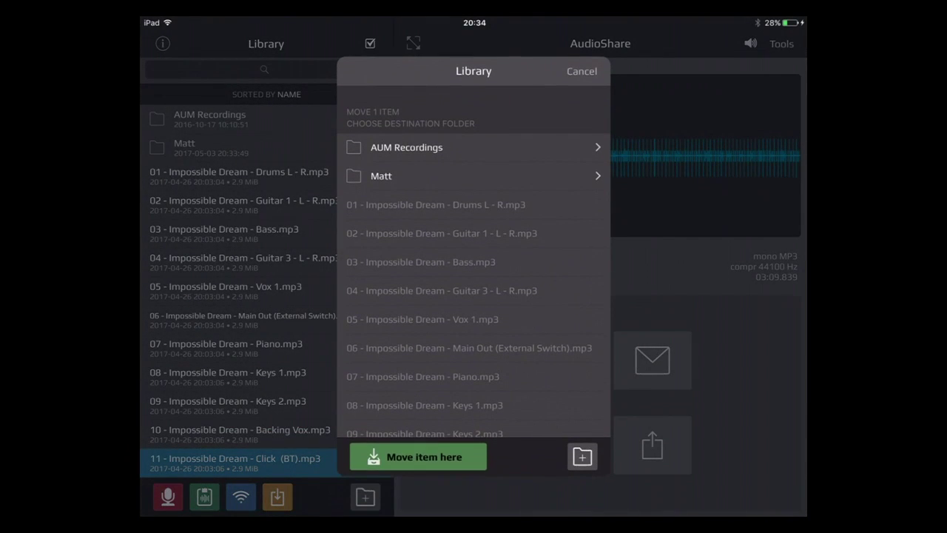
pyautogui.click(414, 176)
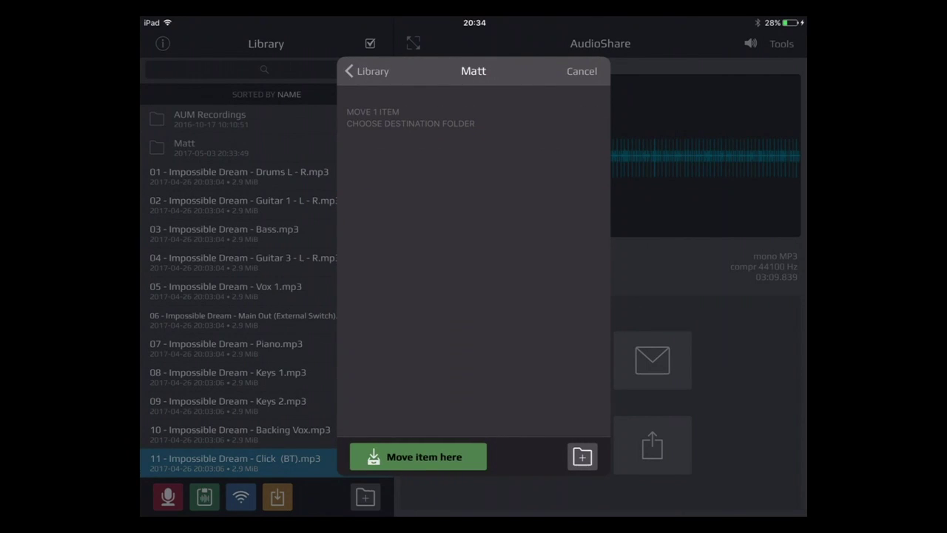
pyautogui.click(418, 456)
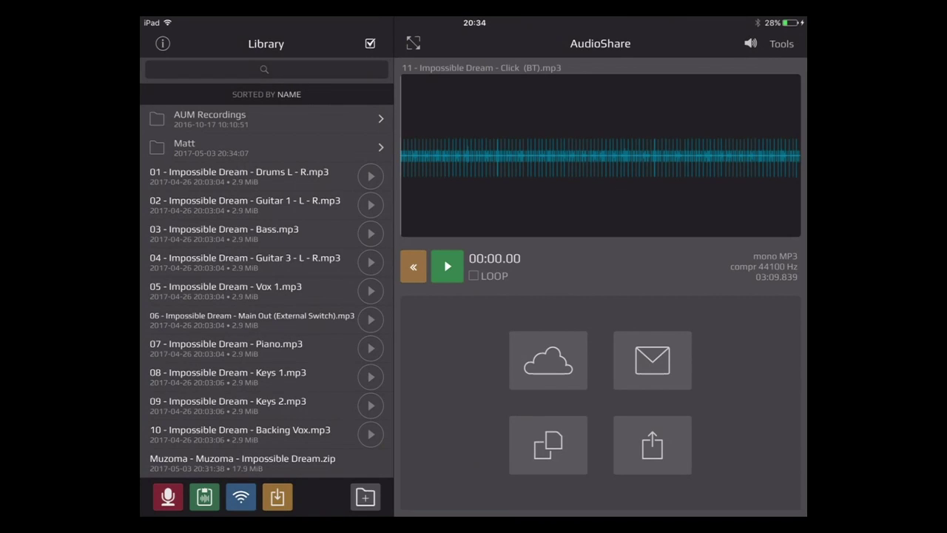
pyautogui.click(237, 176)
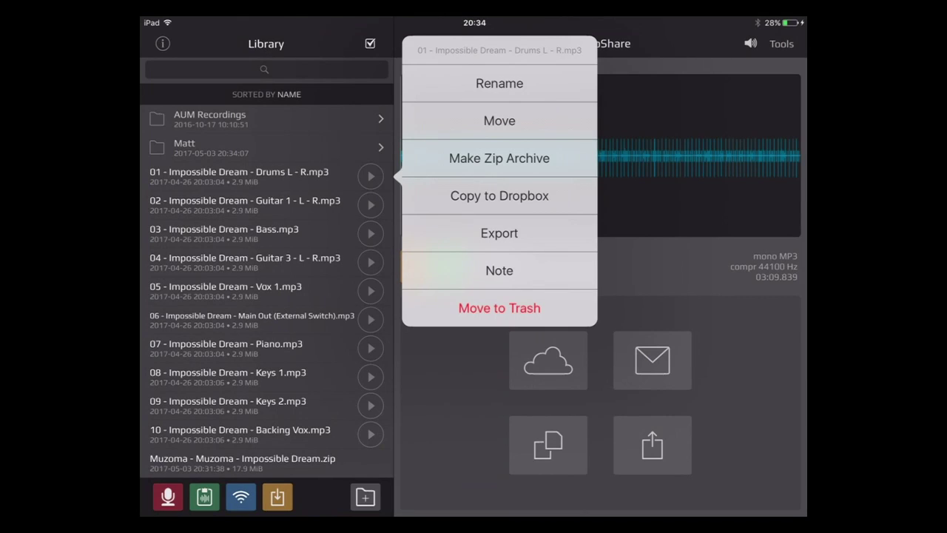
pyautogui.click(499, 121)
pyautogui.click(444, 175)
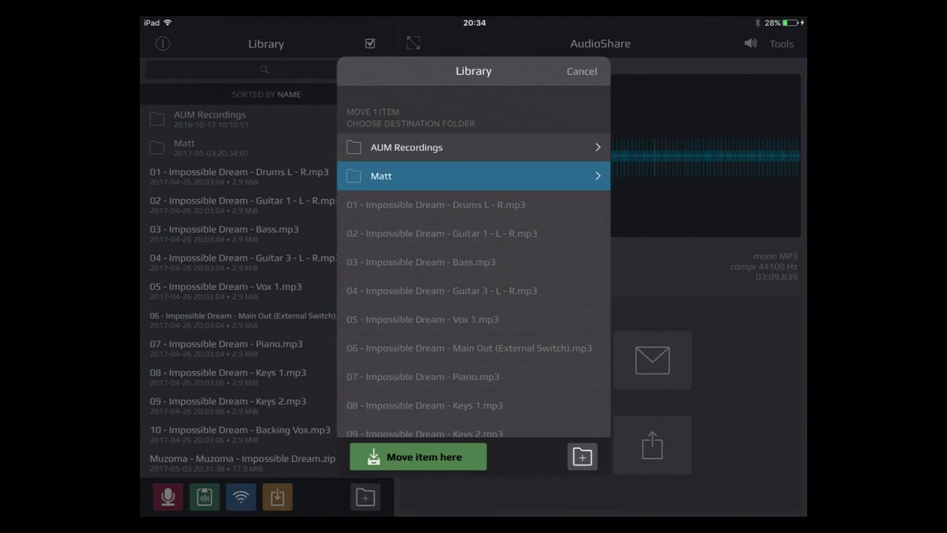
pyautogui.click(418, 457)
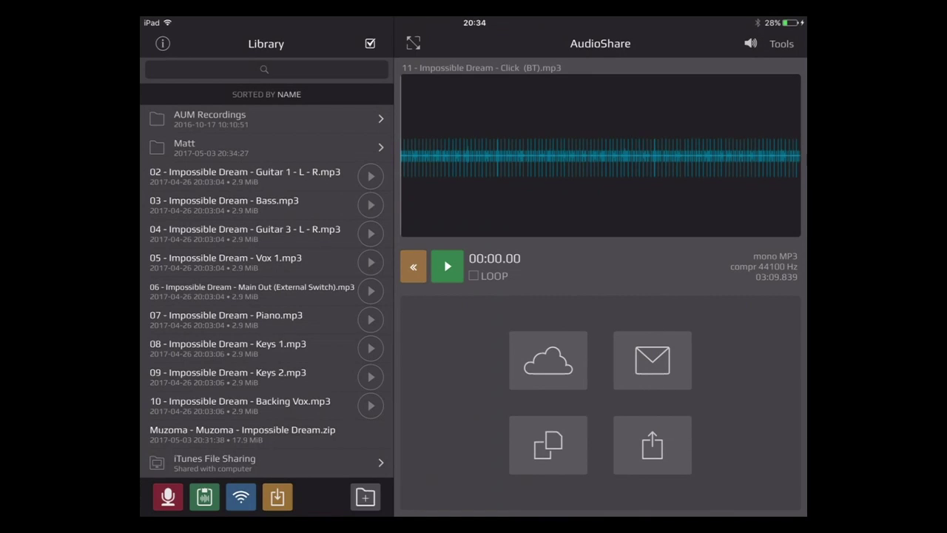
# Move the Bass stem into Matt and open the folder to confirm three files
pyautogui.click(222, 205)
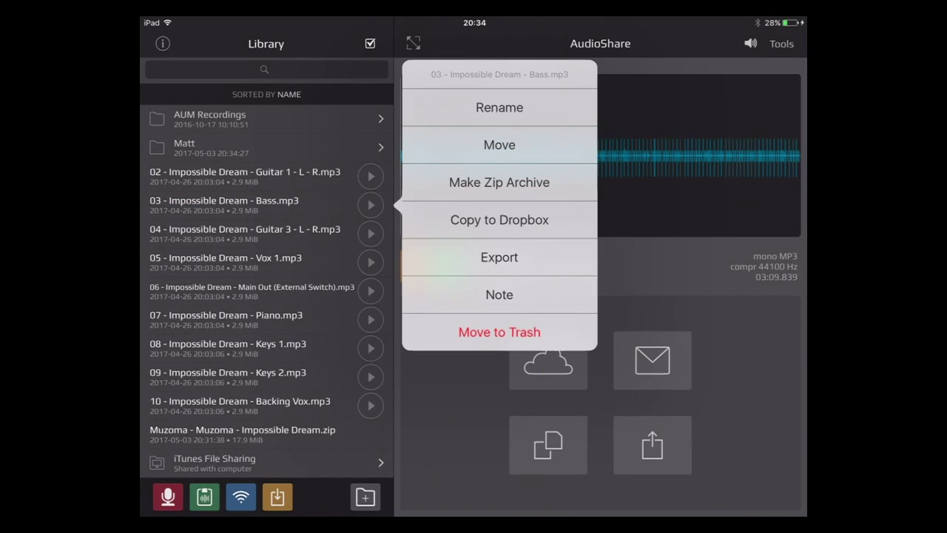
pyautogui.click(499, 144)
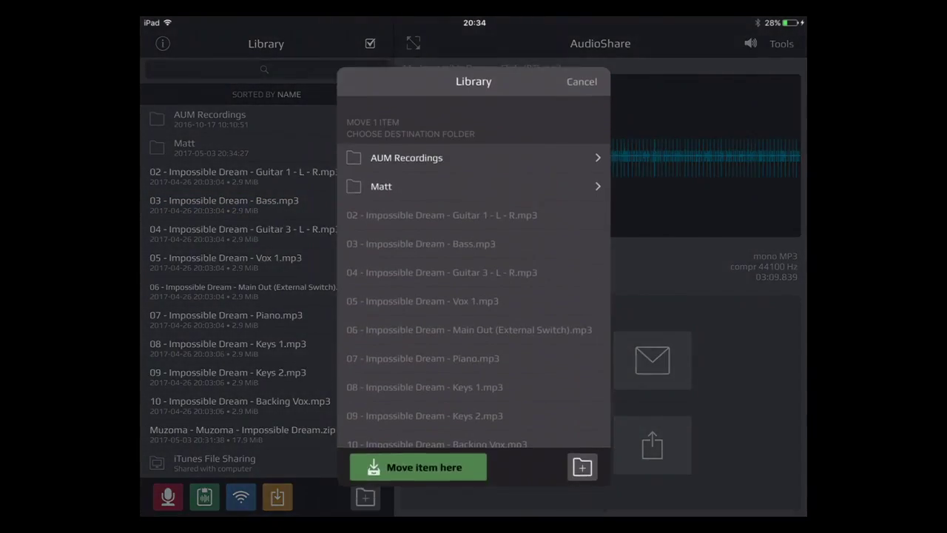
pyautogui.click(414, 175)
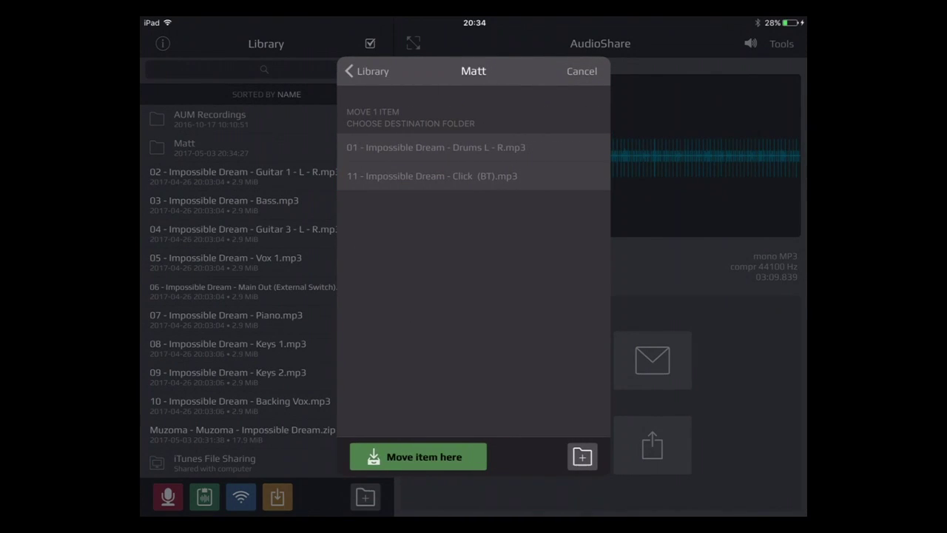
pyautogui.click(419, 493)
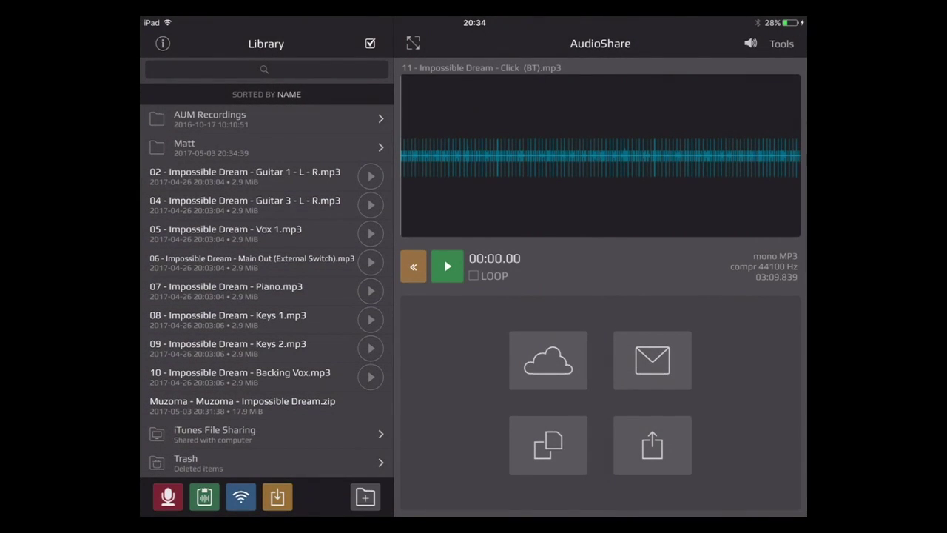
pyautogui.click(267, 148)
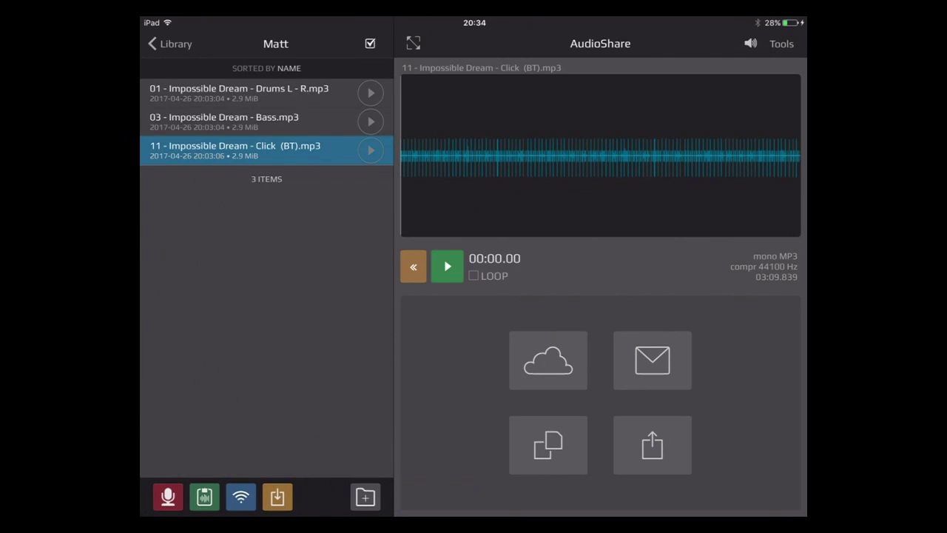
# Compress the Matt folder into a Matt.zip archive from the main library
pyautogui.click(170, 44)
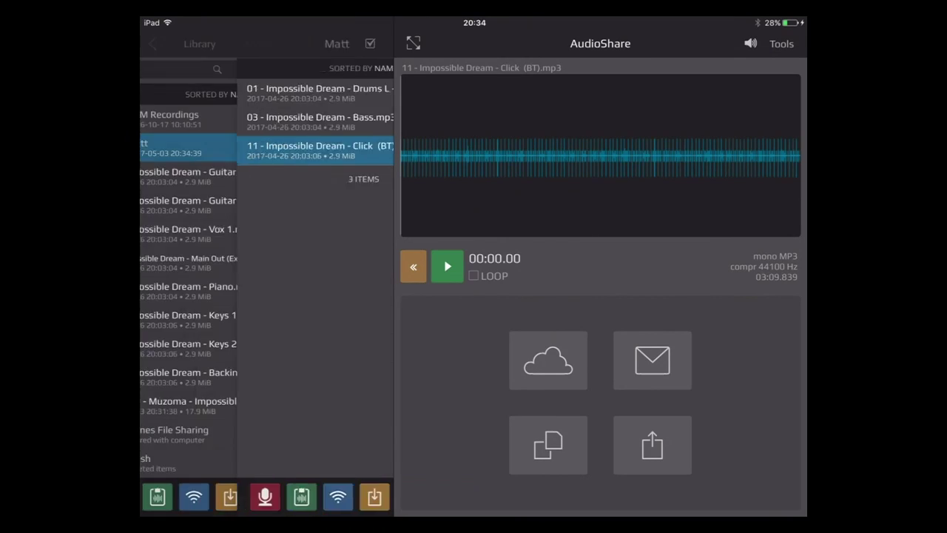
pyautogui.click(267, 147)
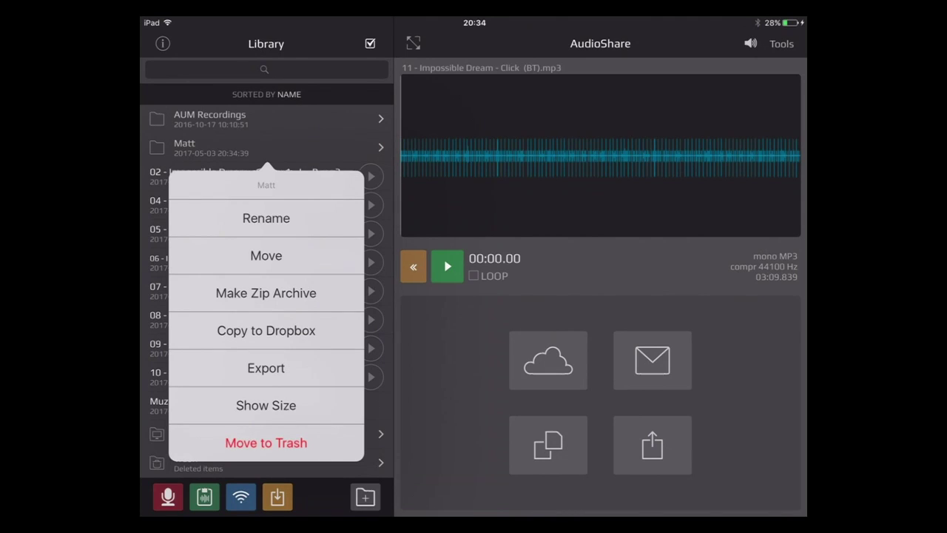
pyautogui.click(265, 293)
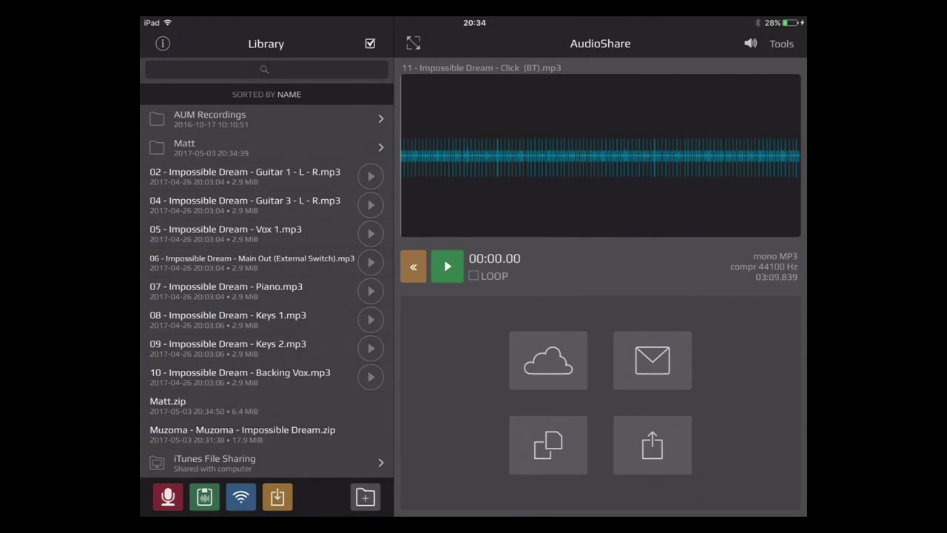
# Share Matt.zip from AudioShare using Import with Muzoma
pyautogui.click(267, 405)
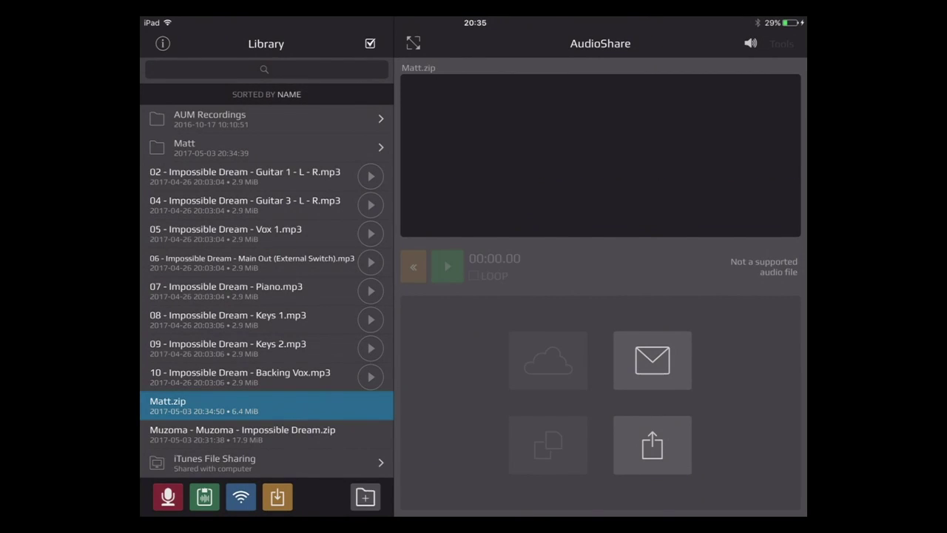
pyautogui.click(652, 444)
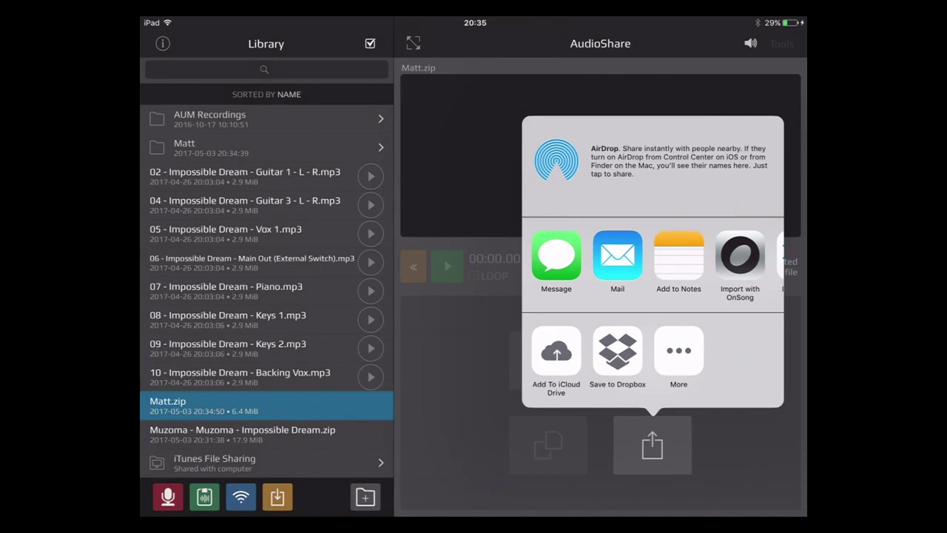
pyautogui.hscroll(10, 653, 263)
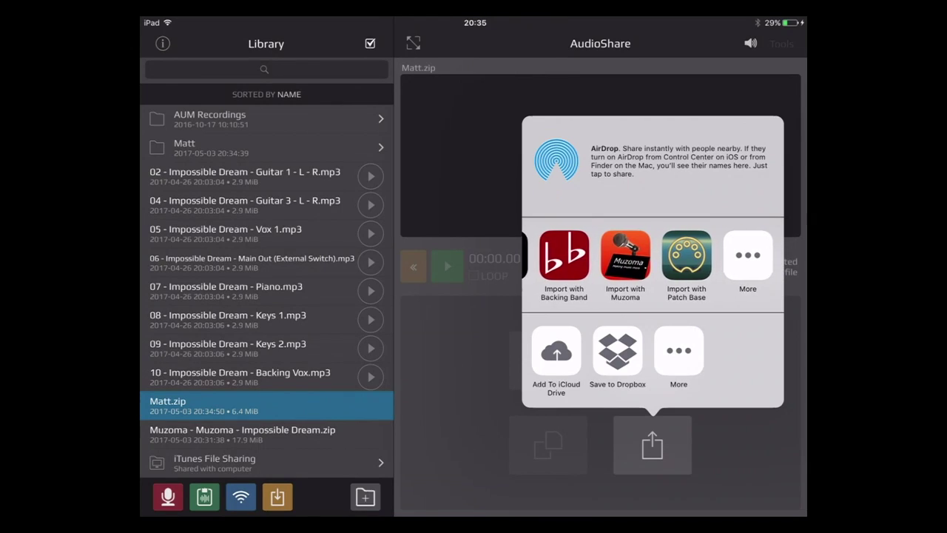
pyautogui.click(627, 255)
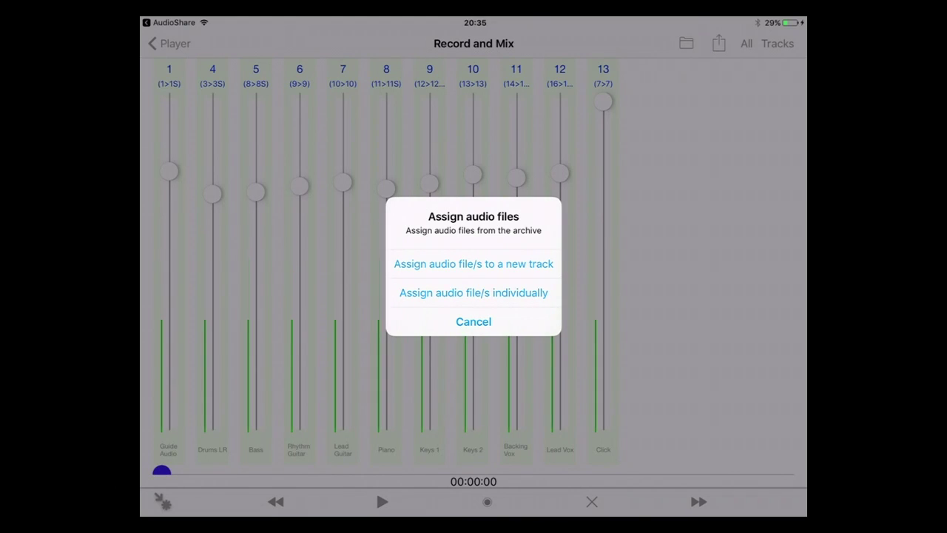
# Assign Matt.zip's Drums, Bass and Click stems to new tracks 14–16, then check channel 14's settings
pyautogui.click(474, 263)
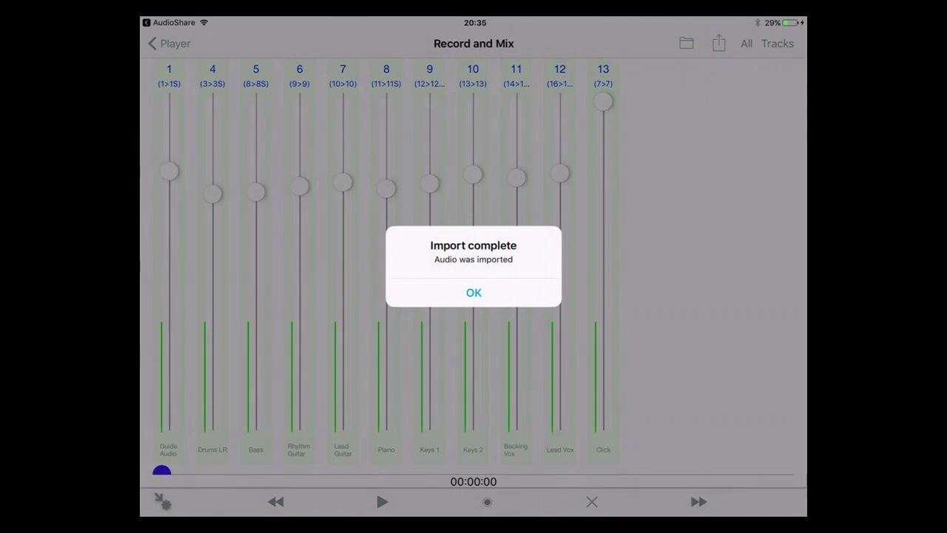
pyautogui.click(473, 292)
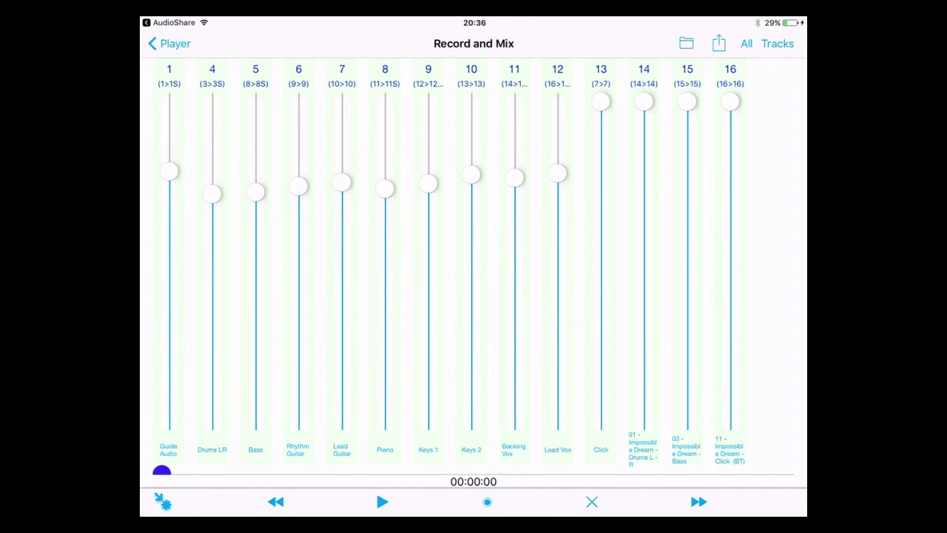
pyautogui.click(643, 447)
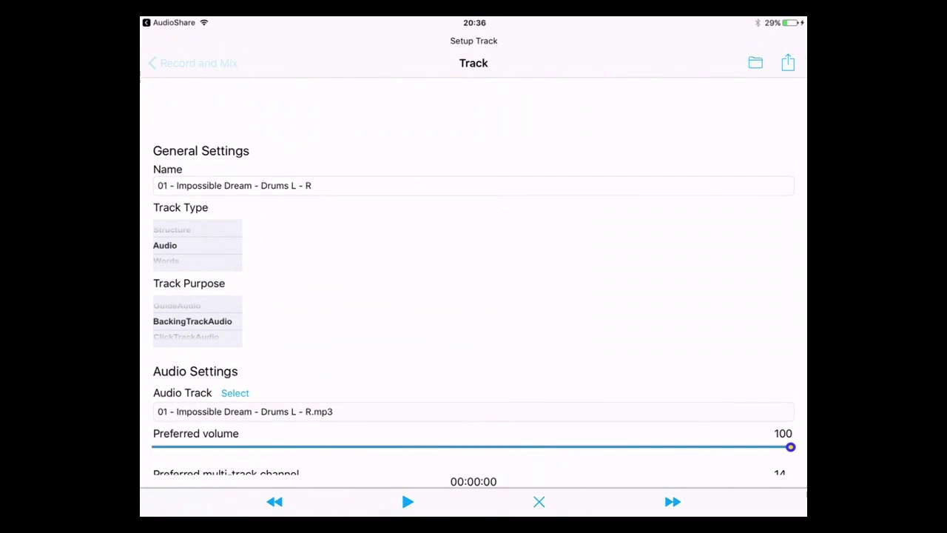
pyautogui.click(193, 63)
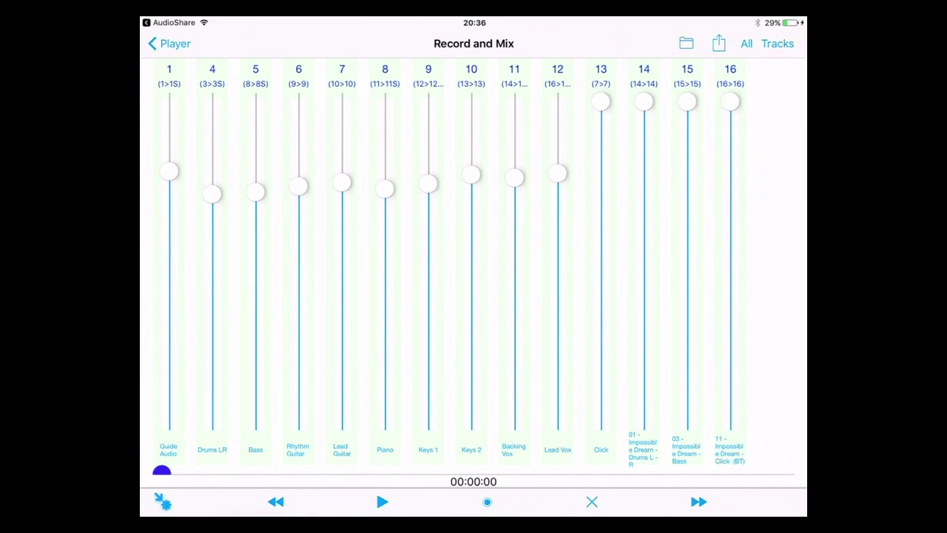
# Pull down the Lead Vox, Backing Vox, Keys 2, Keys 1, Piano and Lead Guitar faders
pyautogui.moveTo(558, 174); pyautogui.dragTo(558, 421)
pyautogui.moveTo(514, 178); pyautogui.dragTo(514, 421)
pyautogui.moveTo(471, 175); pyautogui.dragTo(472, 421)
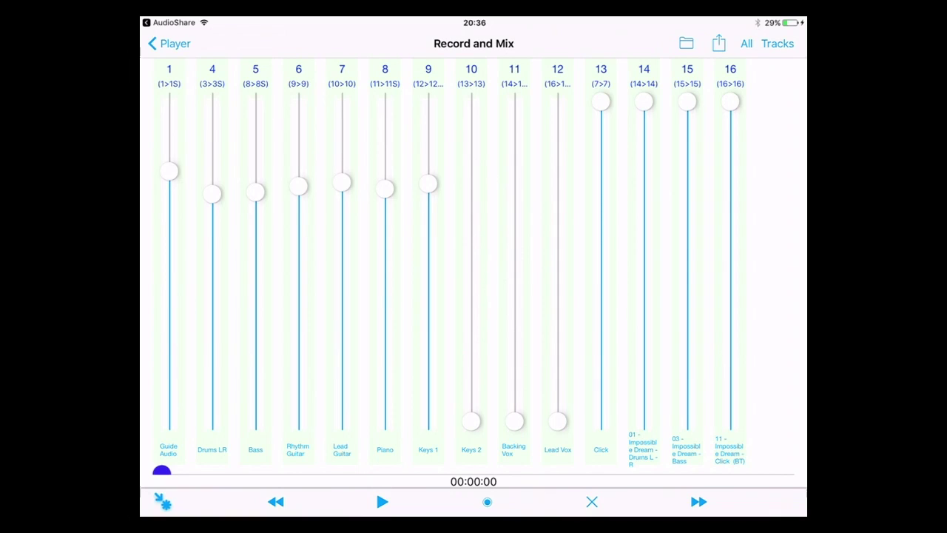
pyautogui.moveTo(428, 183); pyautogui.dragTo(428, 421)
pyautogui.moveTo(384, 188); pyautogui.dragTo(384, 422)
pyautogui.moveTo(342, 183); pyautogui.dragTo(342, 374)
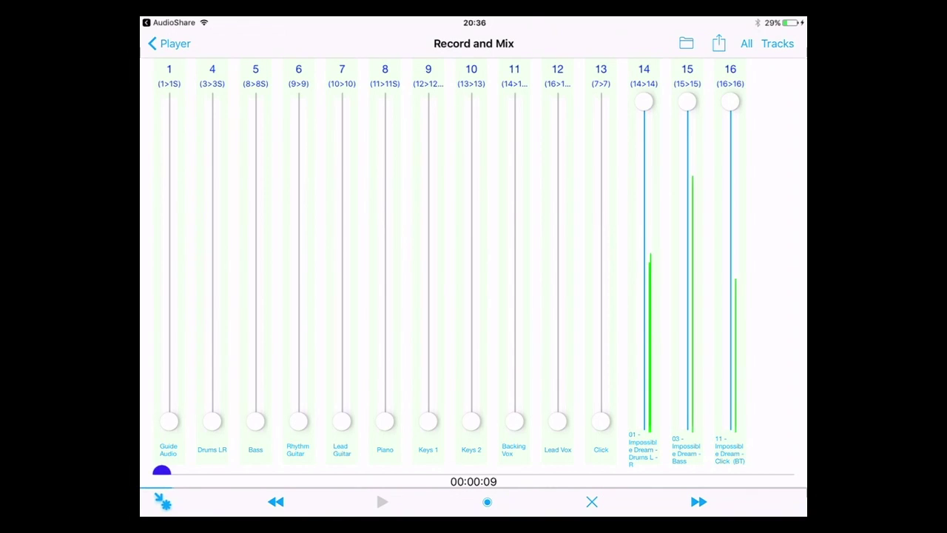
# Drag the new Bass, Click and Drums faders, channels 14–16, fully down
pyautogui.moveTo(687, 101); pyautogui.dragTo(688, 421)
pyautogui.moveTo(731, 102); pyautogui.dragTo(731, 421)
pyautogui.moveTo(644, 102); pyautogui.dragTo(644, 421)
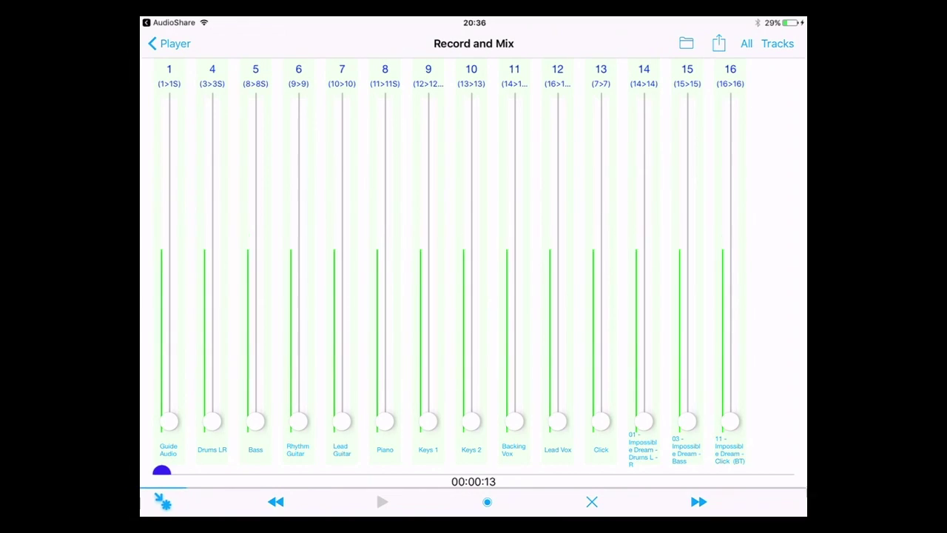